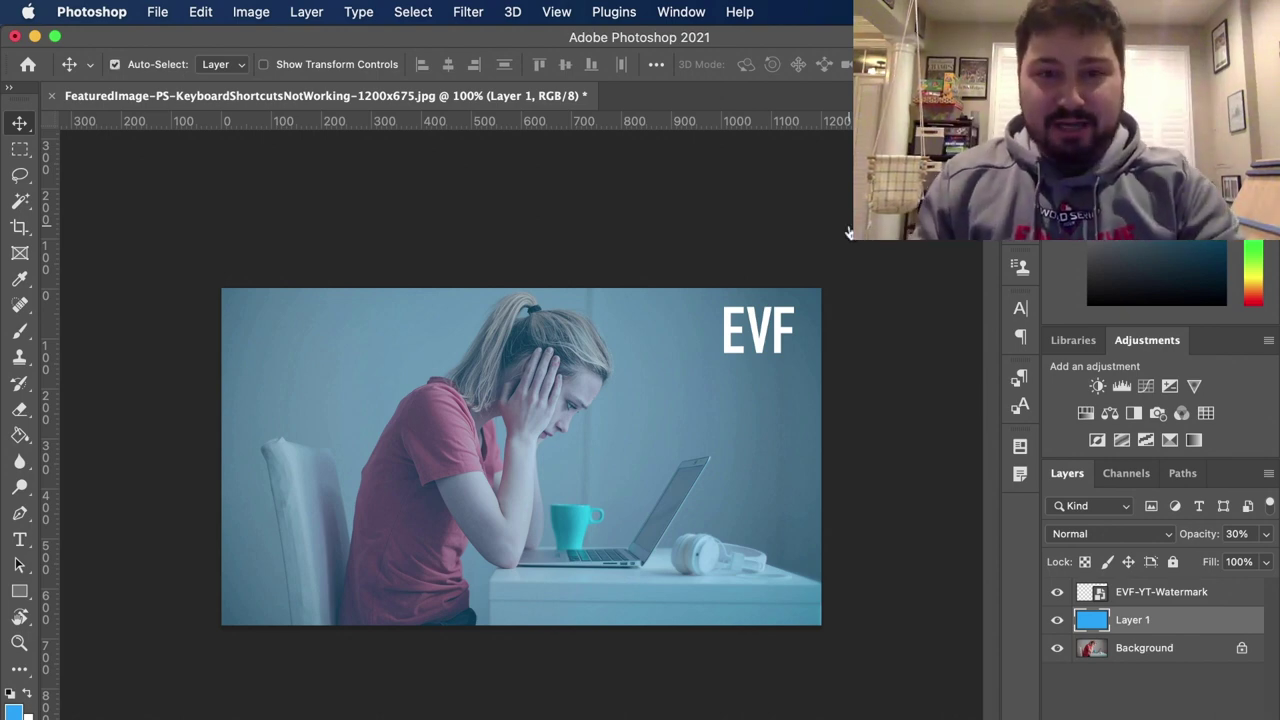
Close the Finder Desktop window and bring Photoshop back to the front
key("super+Tab")
key("super+Tab")
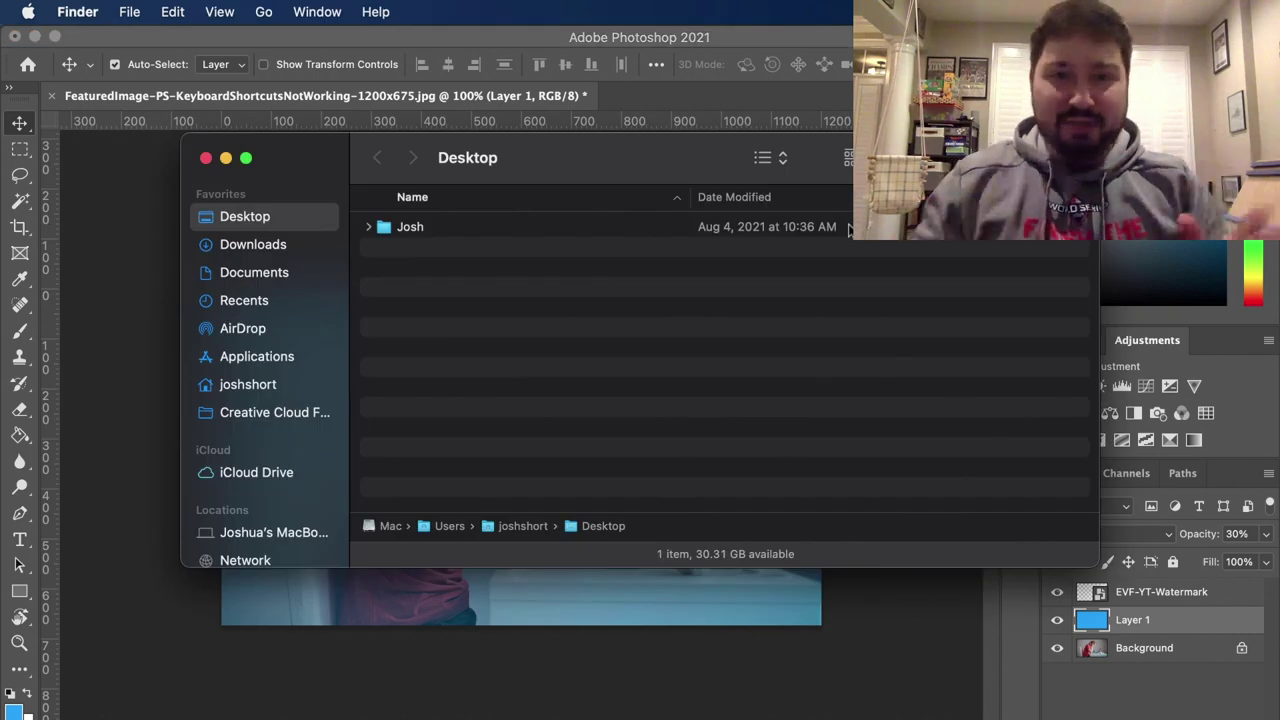
key("super+w")
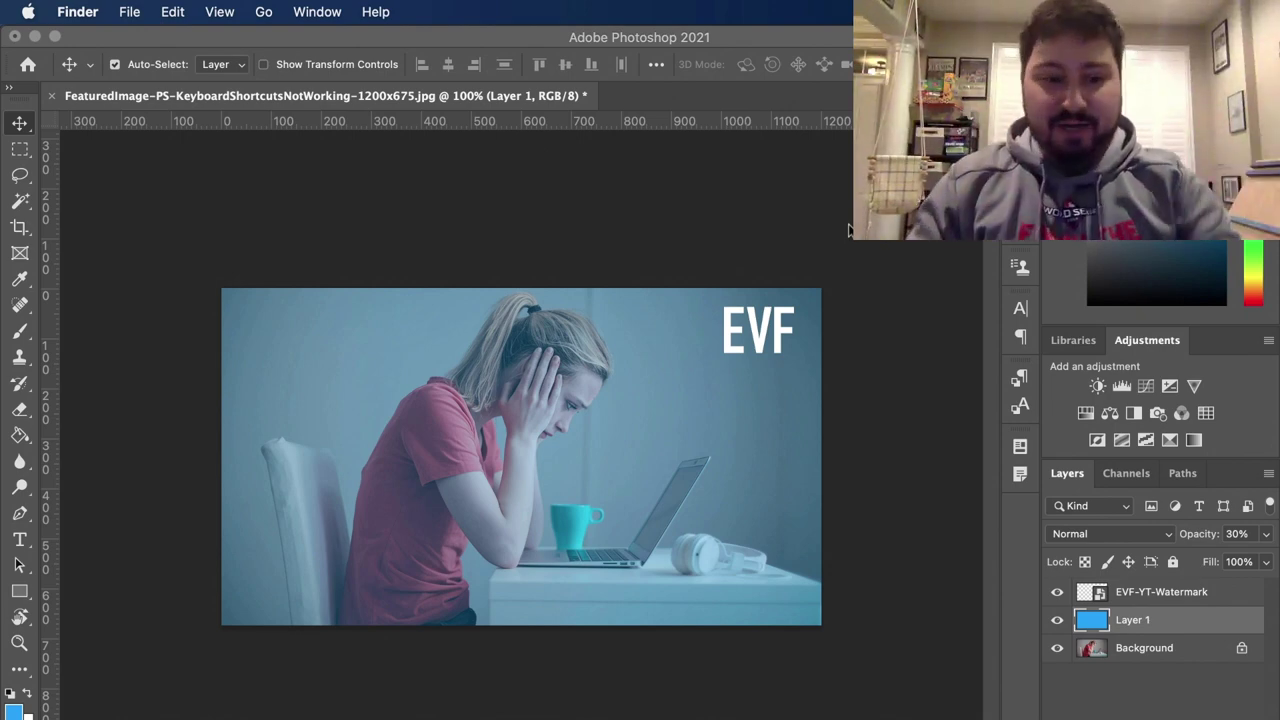
left_click(849, 231)
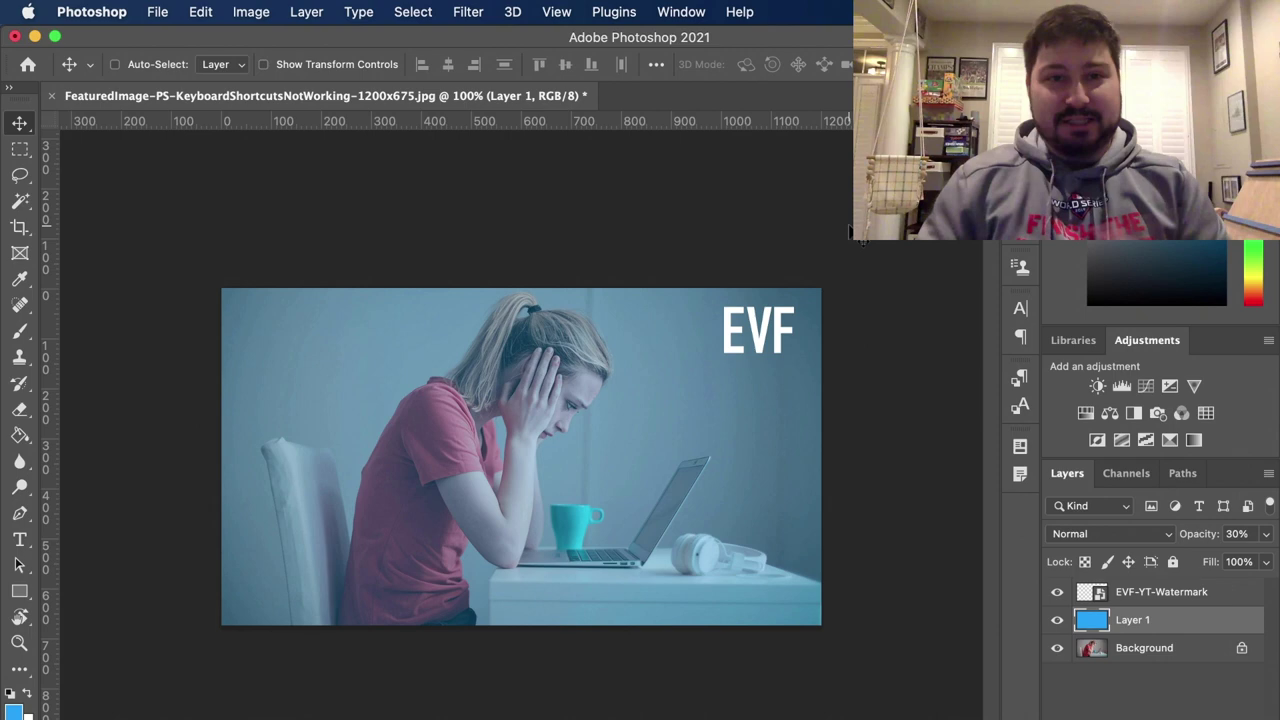
Test number-key opacity shortcuts on the blue Layer 1, ending back at 30%
left_click(1158, 592)
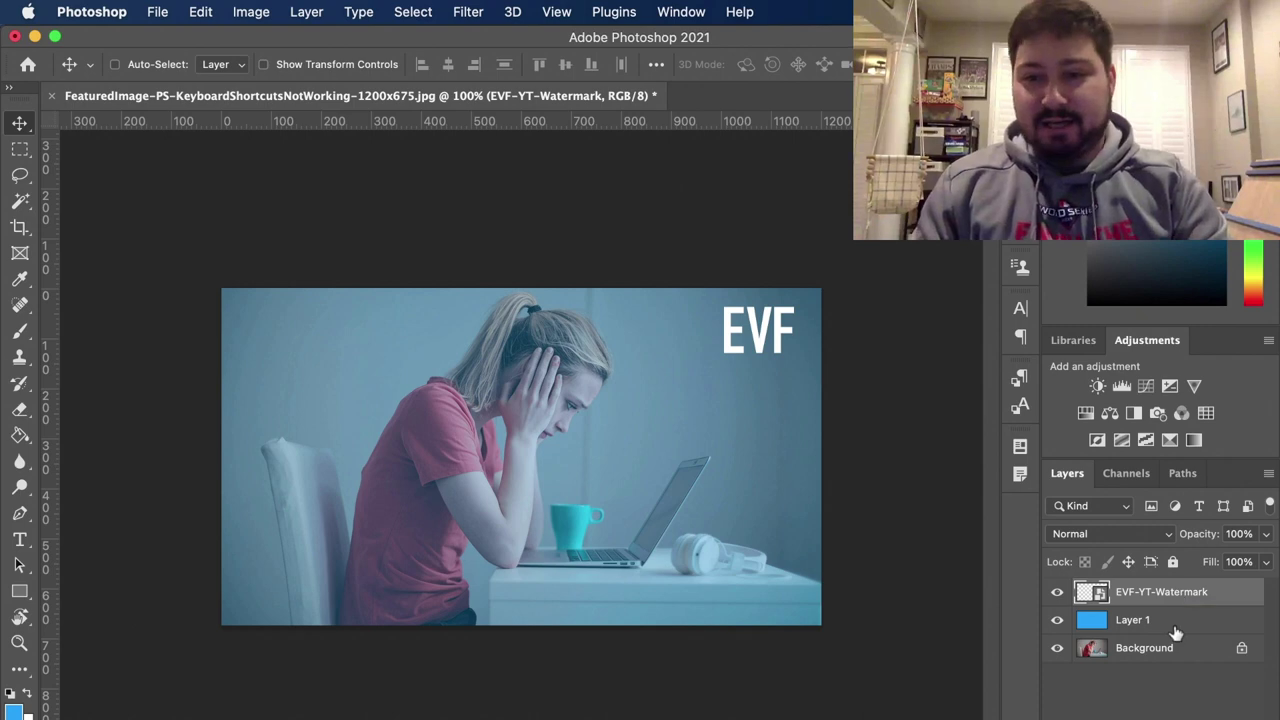
left_click(1174, 626)
key("6")
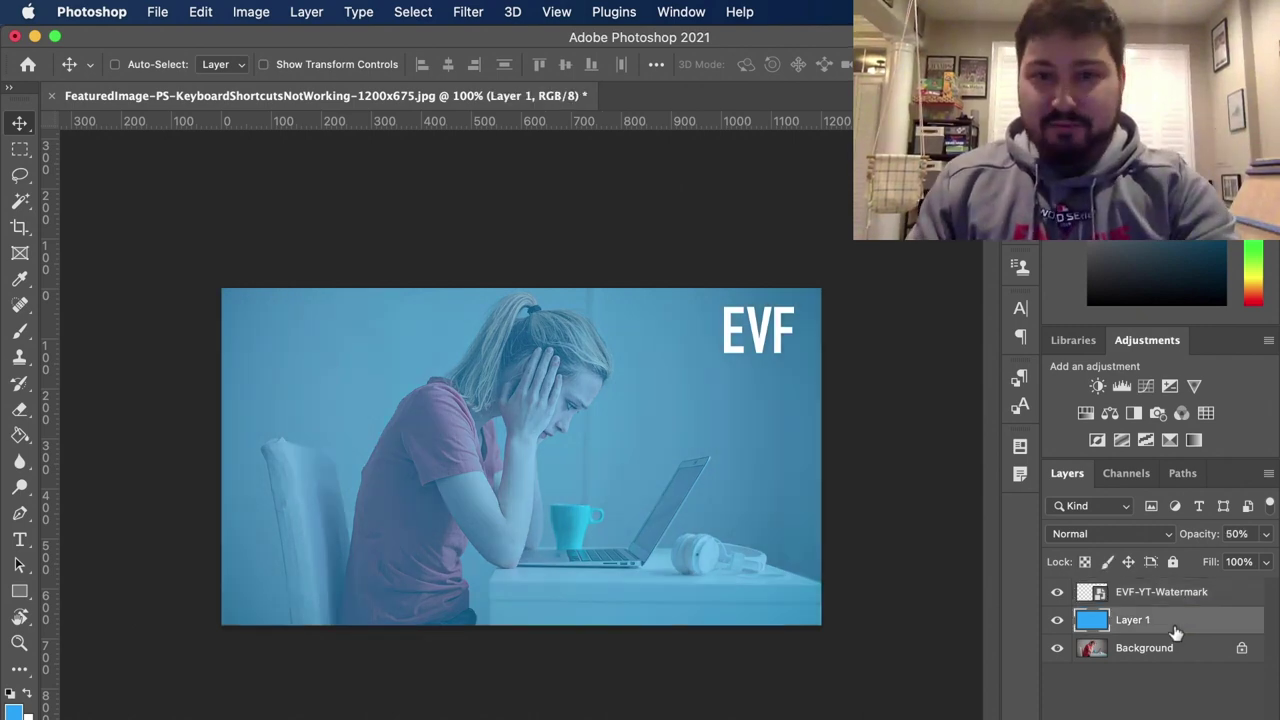
key("5")
key("6")
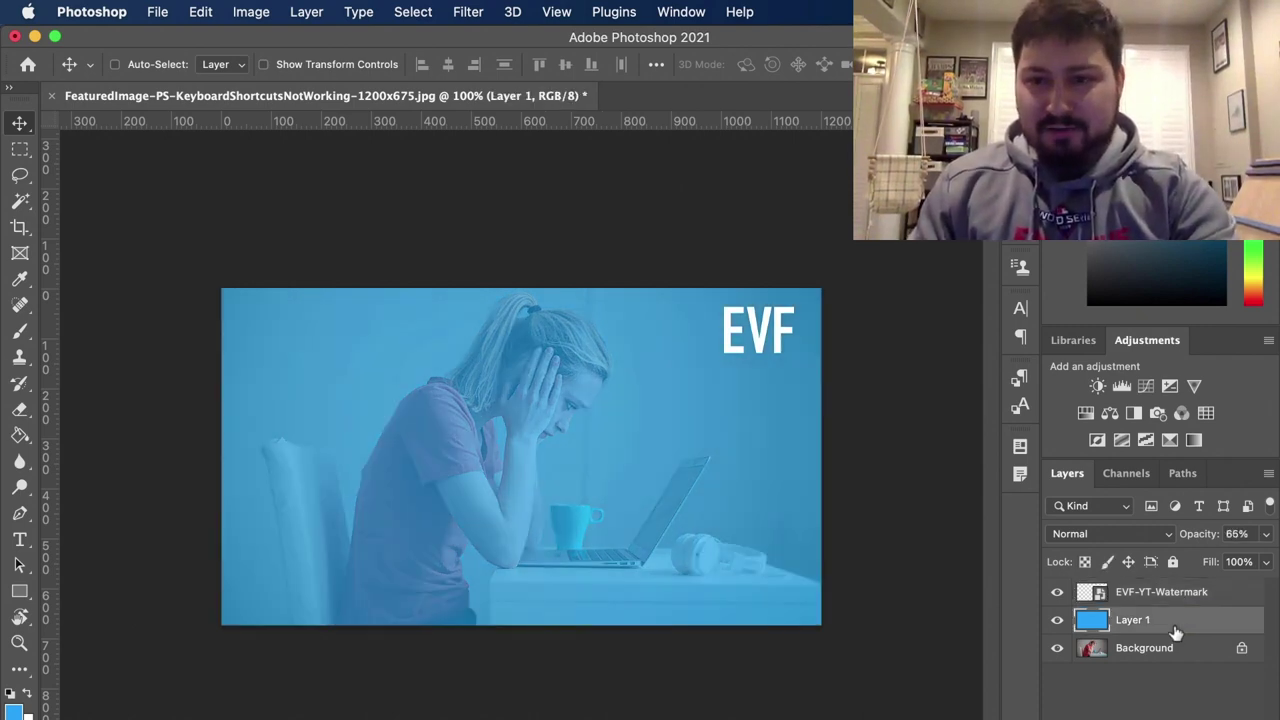
key("4")
key("4")
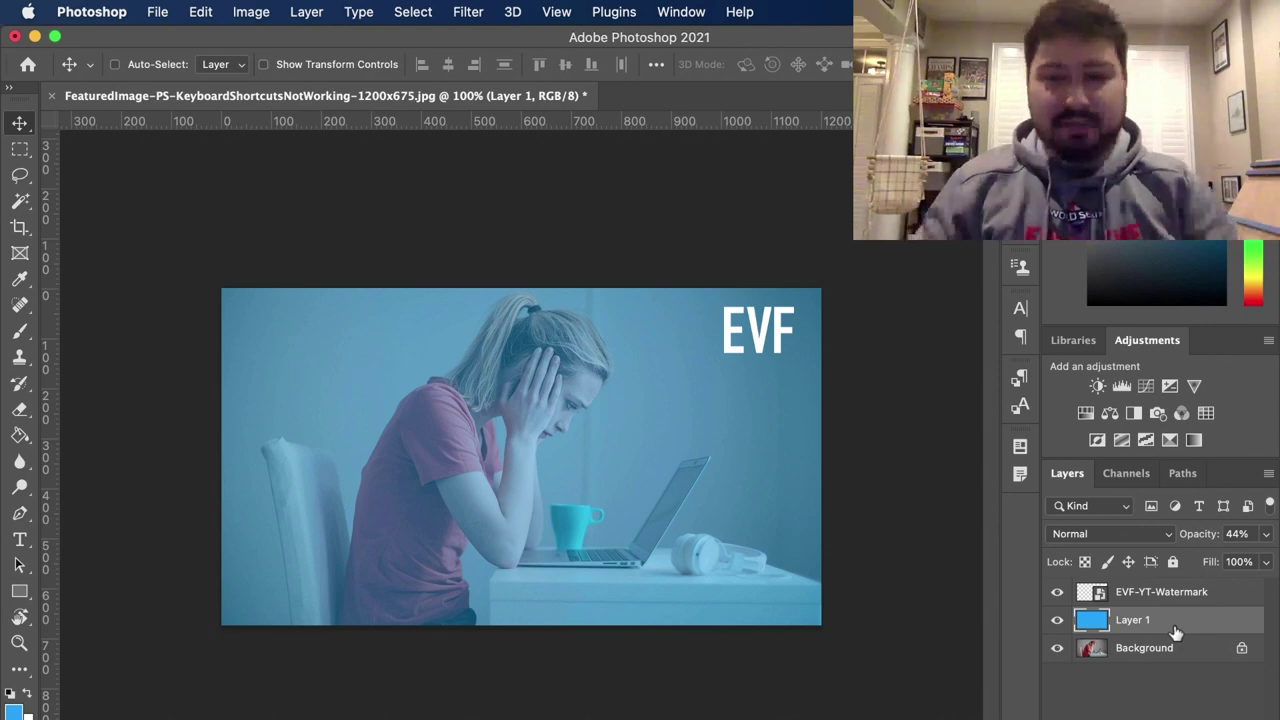
key("3")
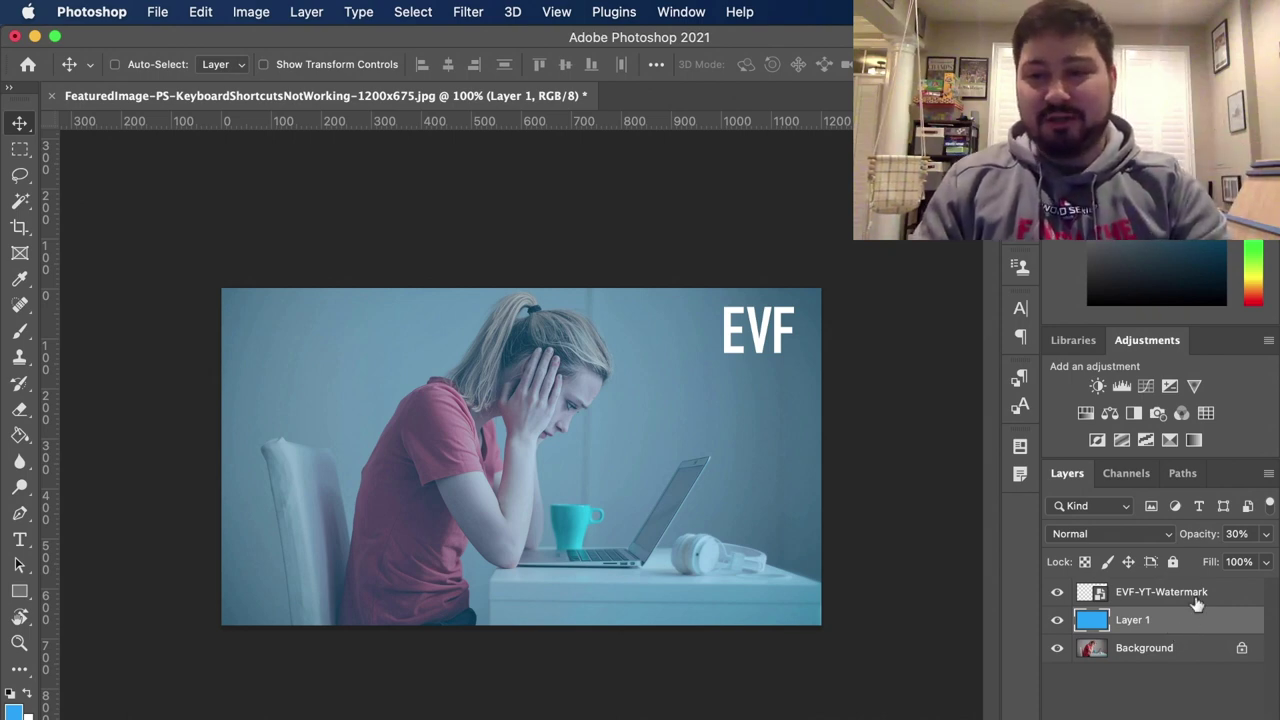
Set the EVF-YT-Watermark layer to 50% opacity, then select the Background layer
left_click(1196, 598)
key("5")
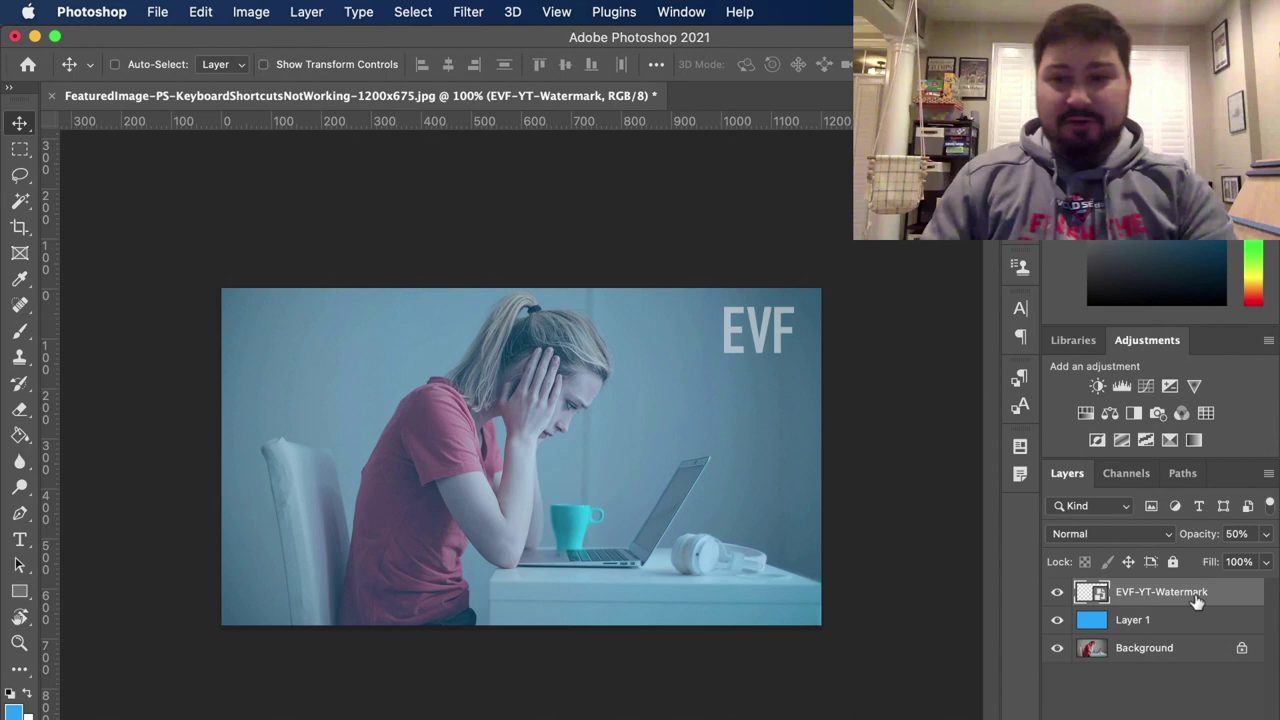
left_click(1200, 650)
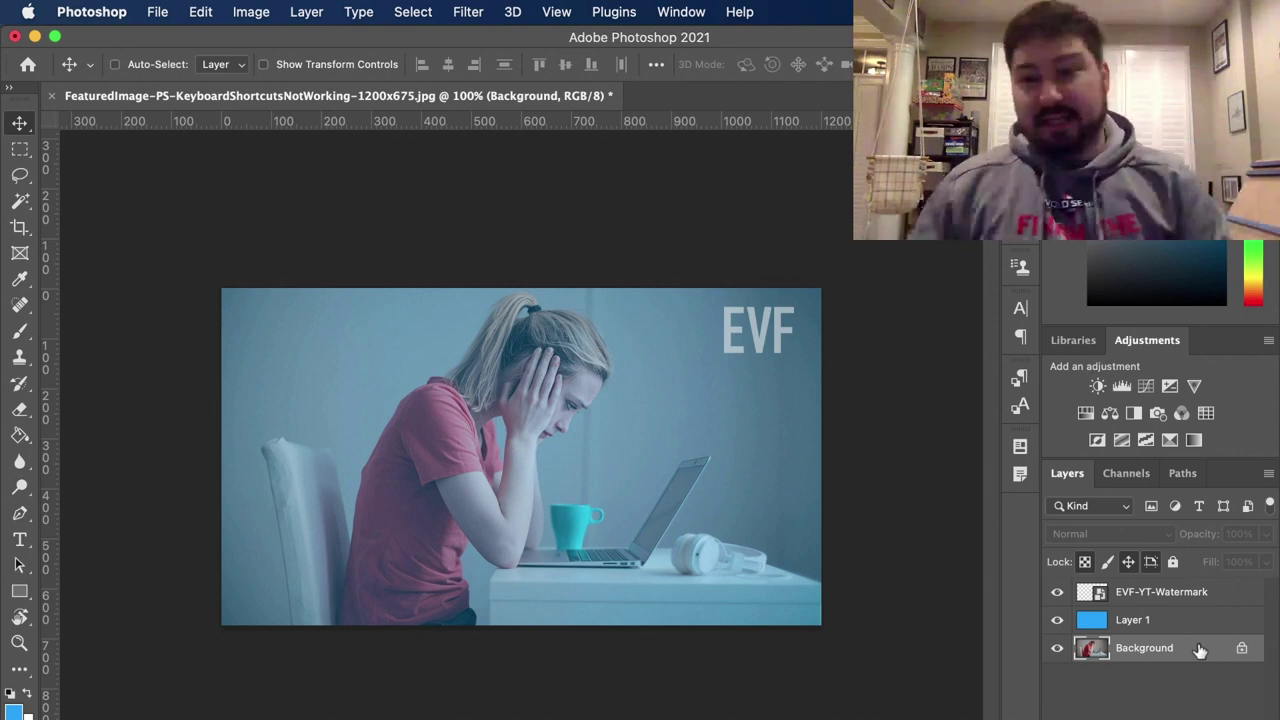
left_click(1196, 620)
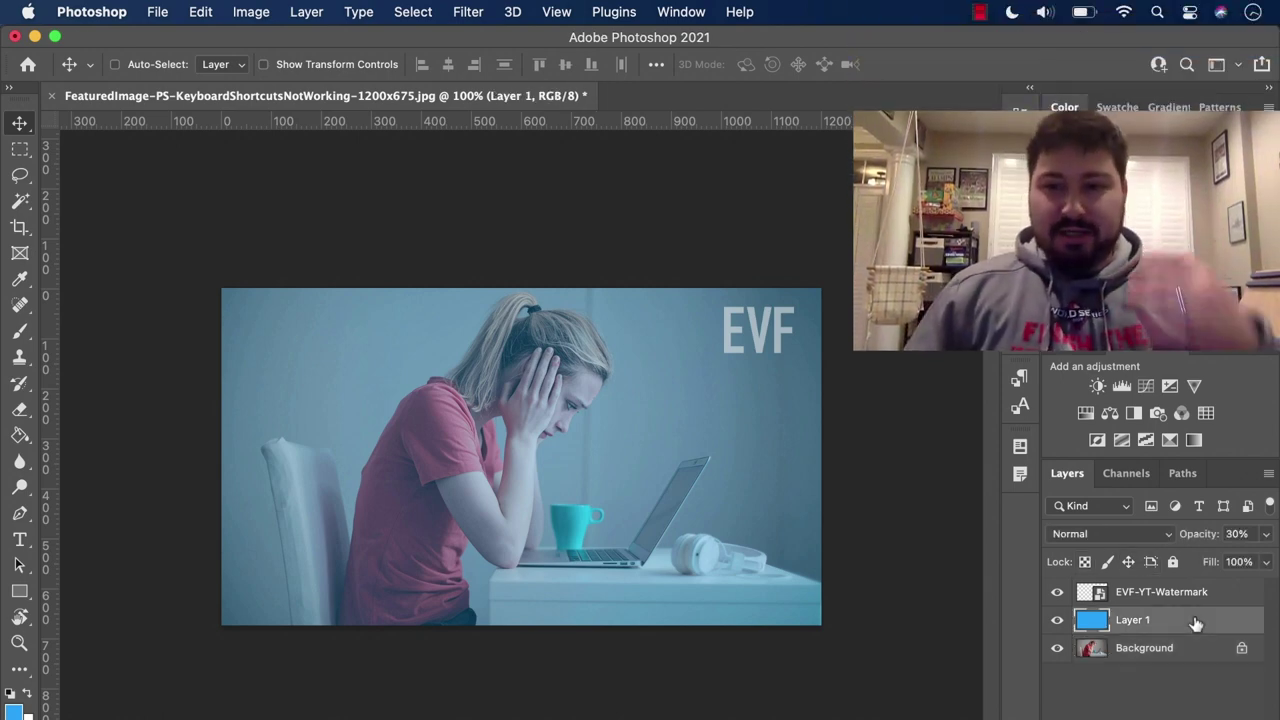
left_click(1186, 600)
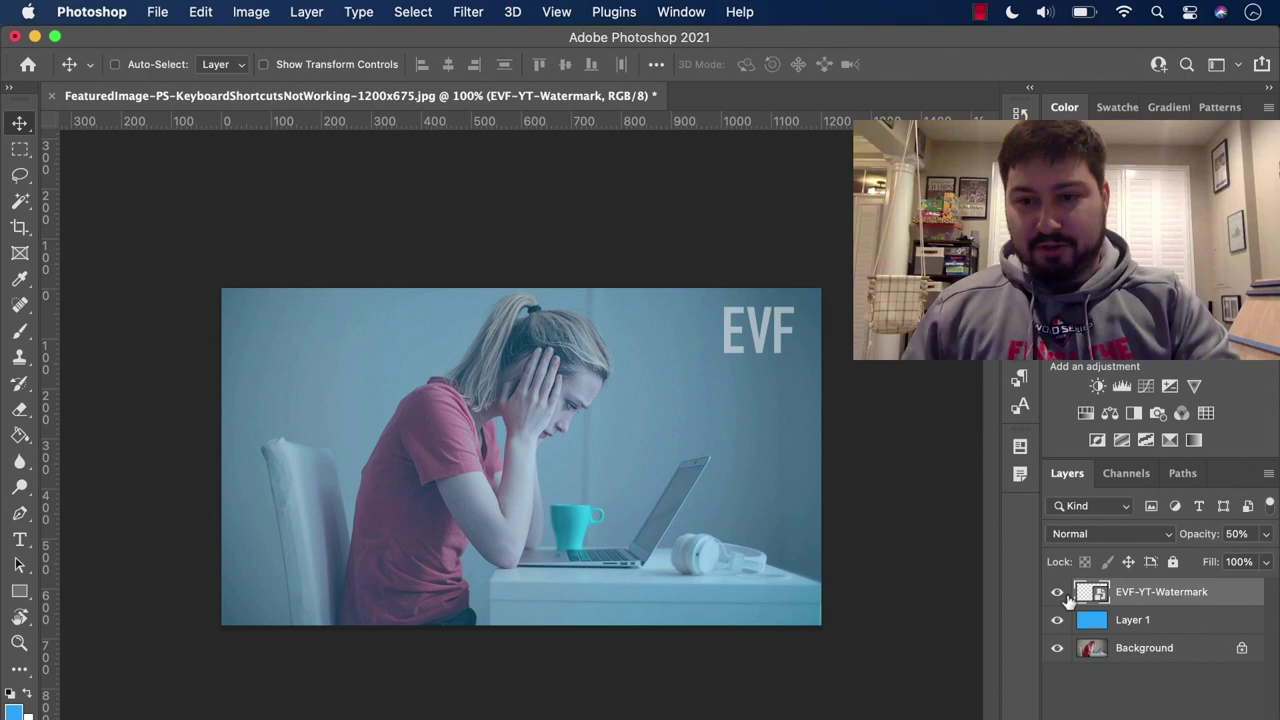
left_click(1058, 593)
left_click(1058, 593)
key("super+t")
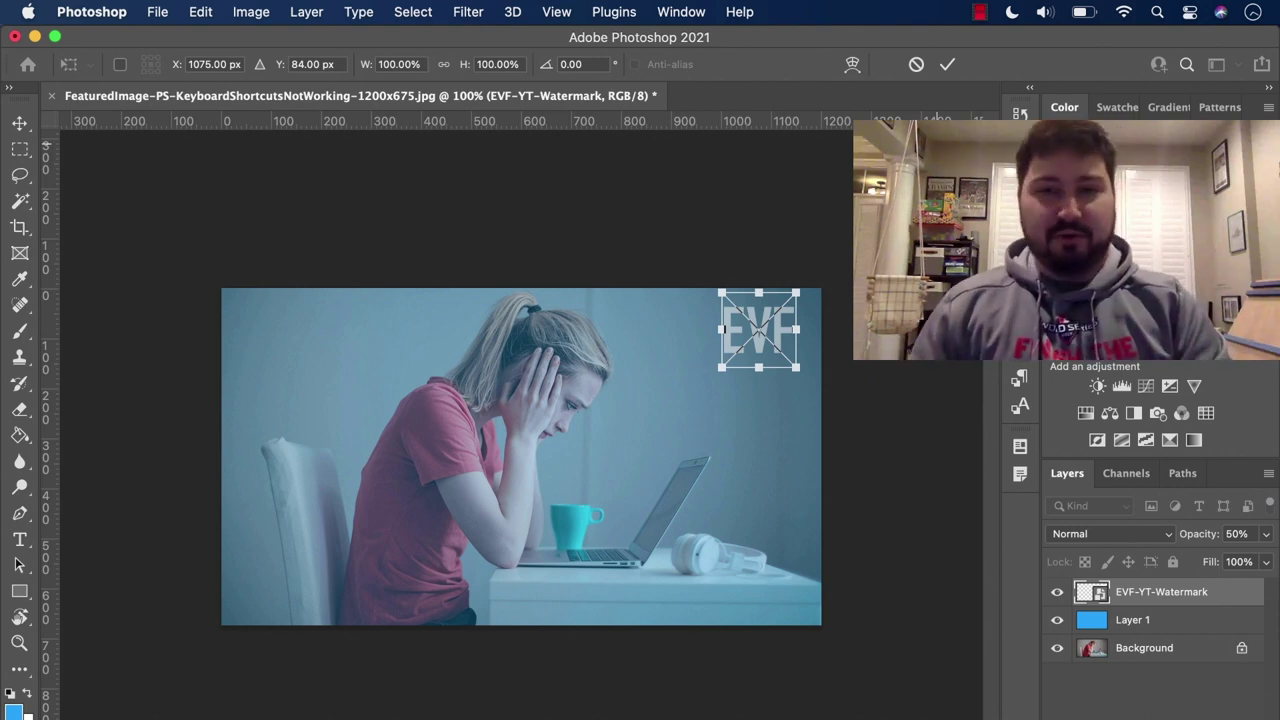
left_click(947, 64)
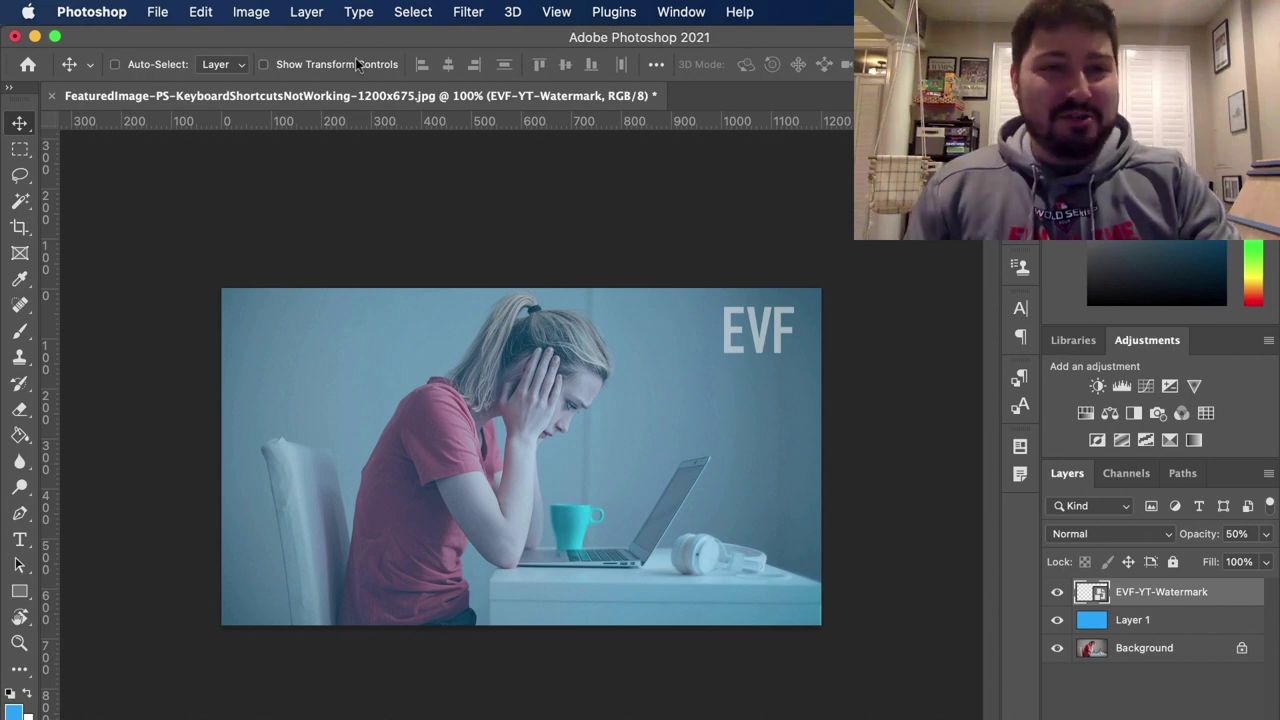
Open Edit > Keyboard Shortcuts and expand the Edit commands down to Transform
left_click(200, 11)
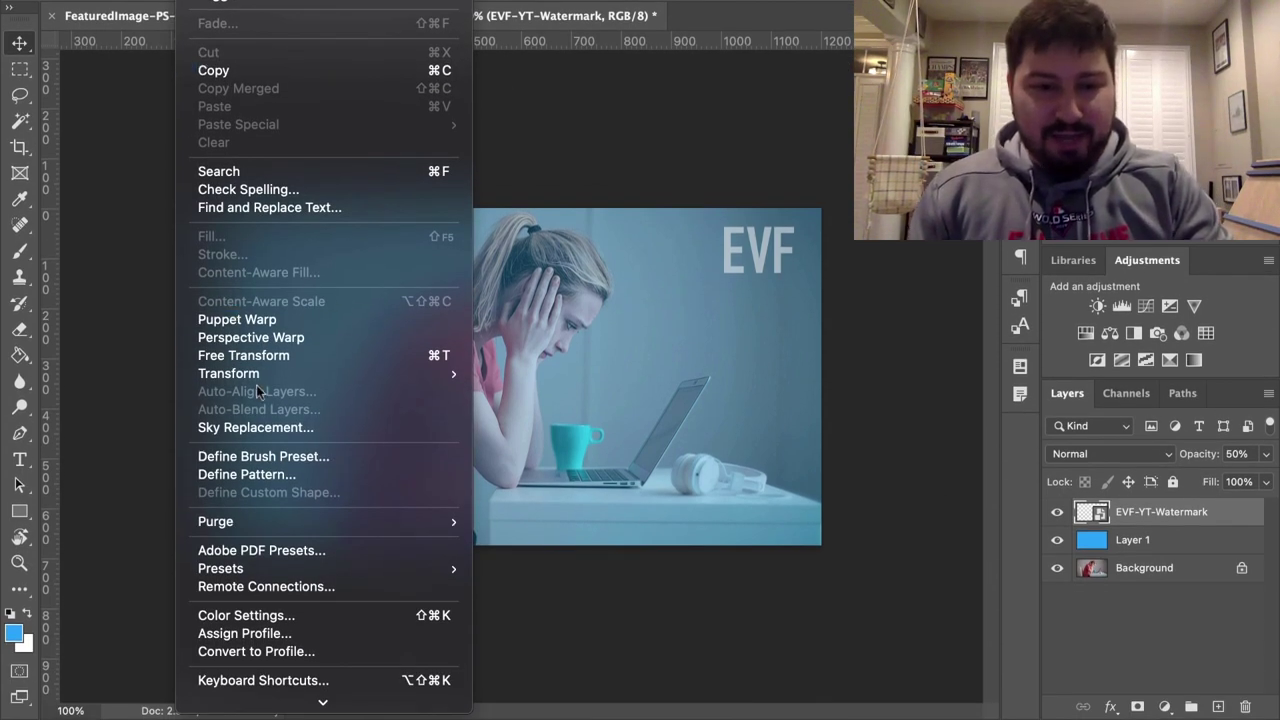
left_click(389, 682)
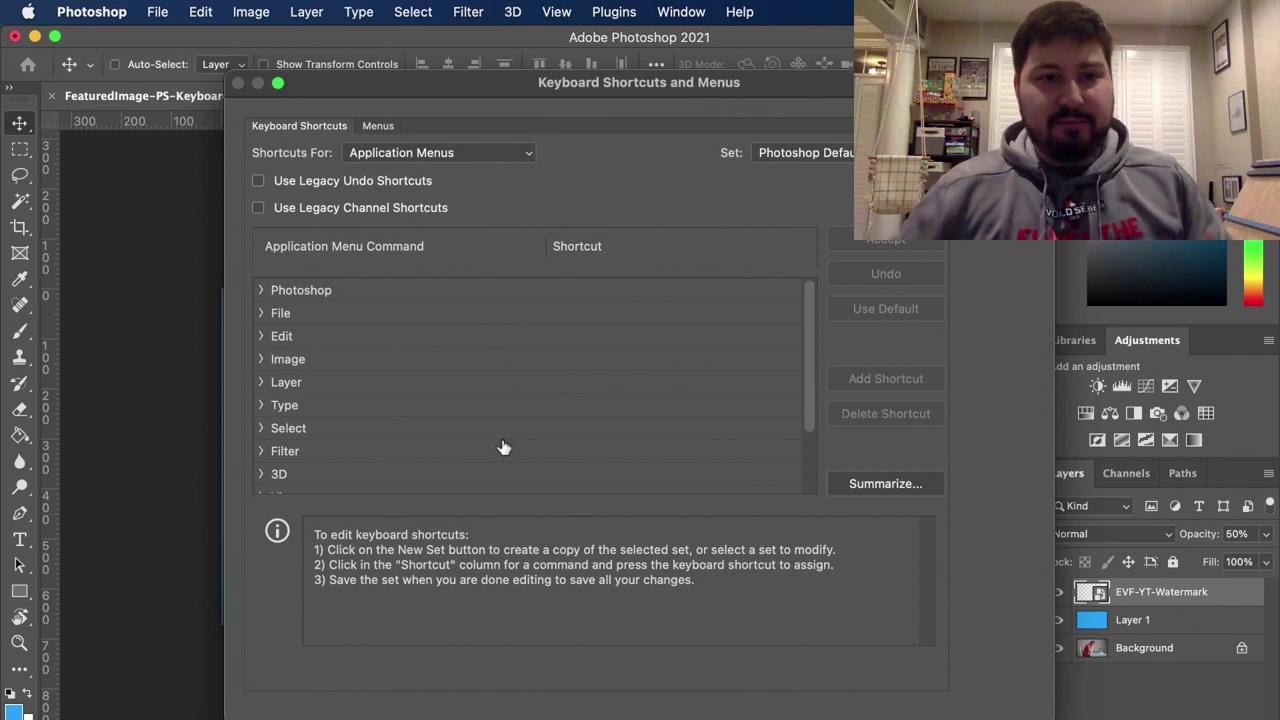
left_click(261, 336)
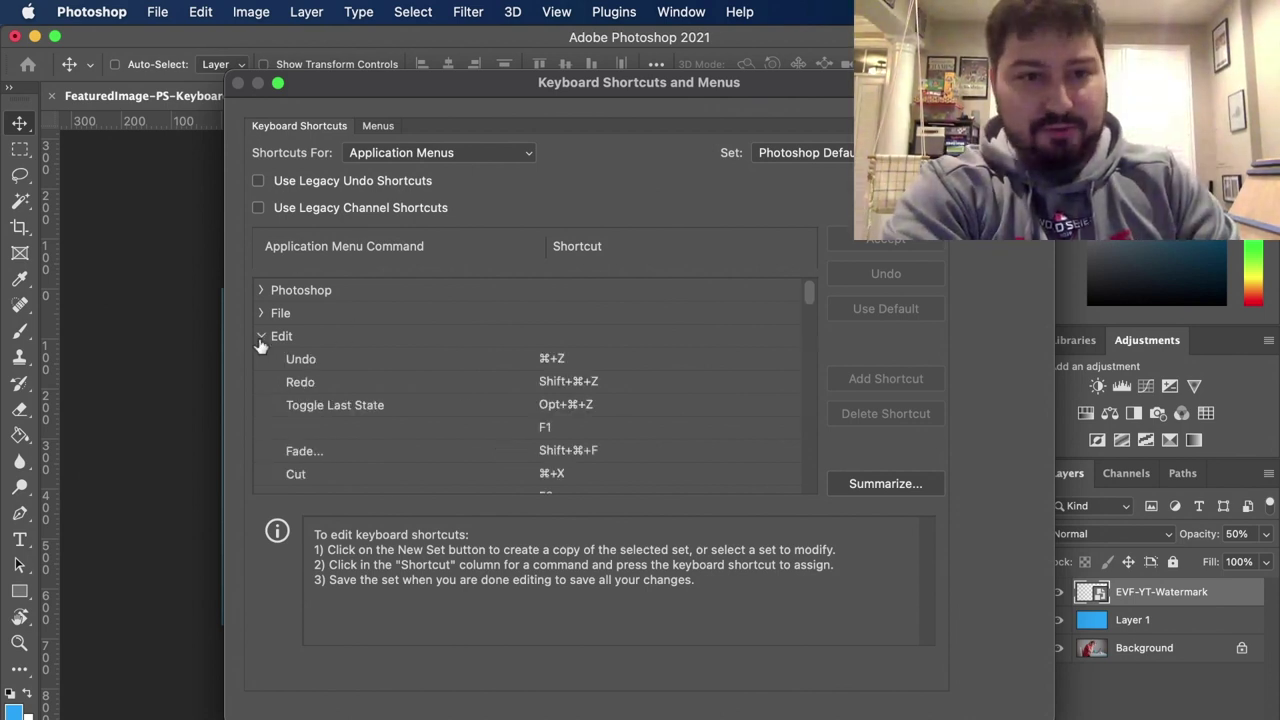
scroll(480, 378, "down", 3)
scroll(480, 378, "down", 8)
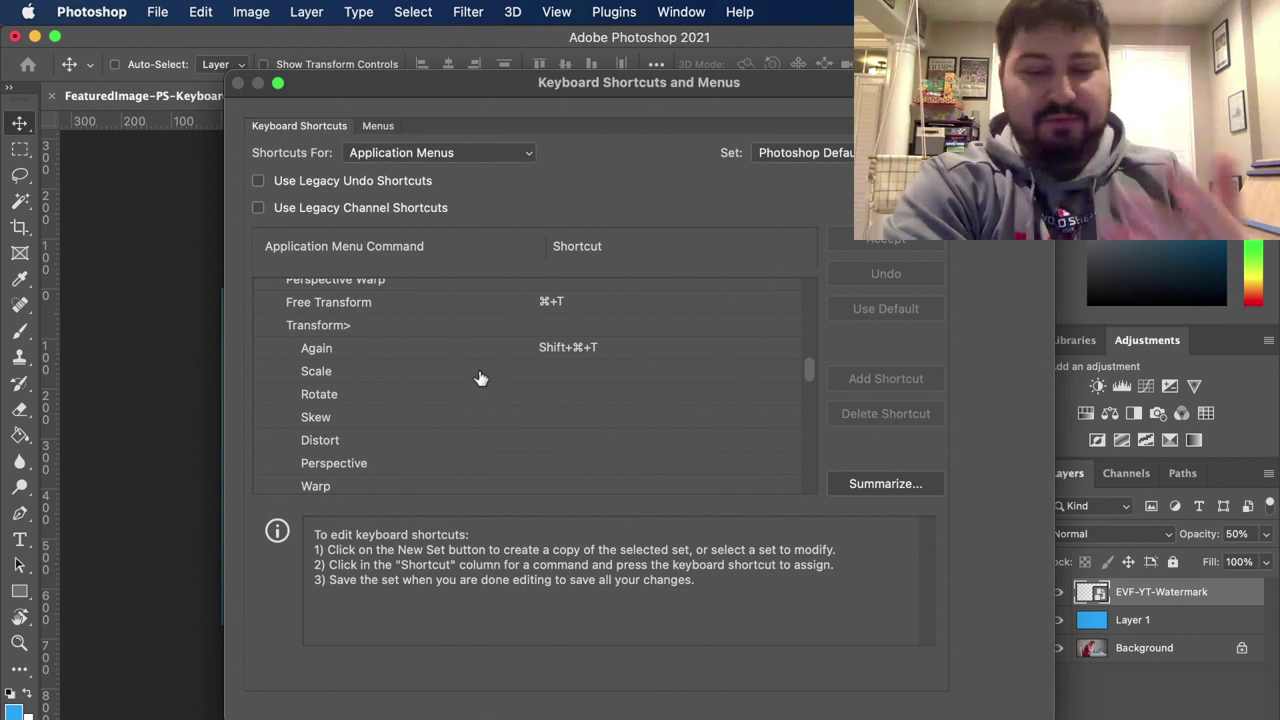
Try assigning the conflicting Cmd+F to Scale, then undo it, leaving Scale blank
left_click(560, 370)
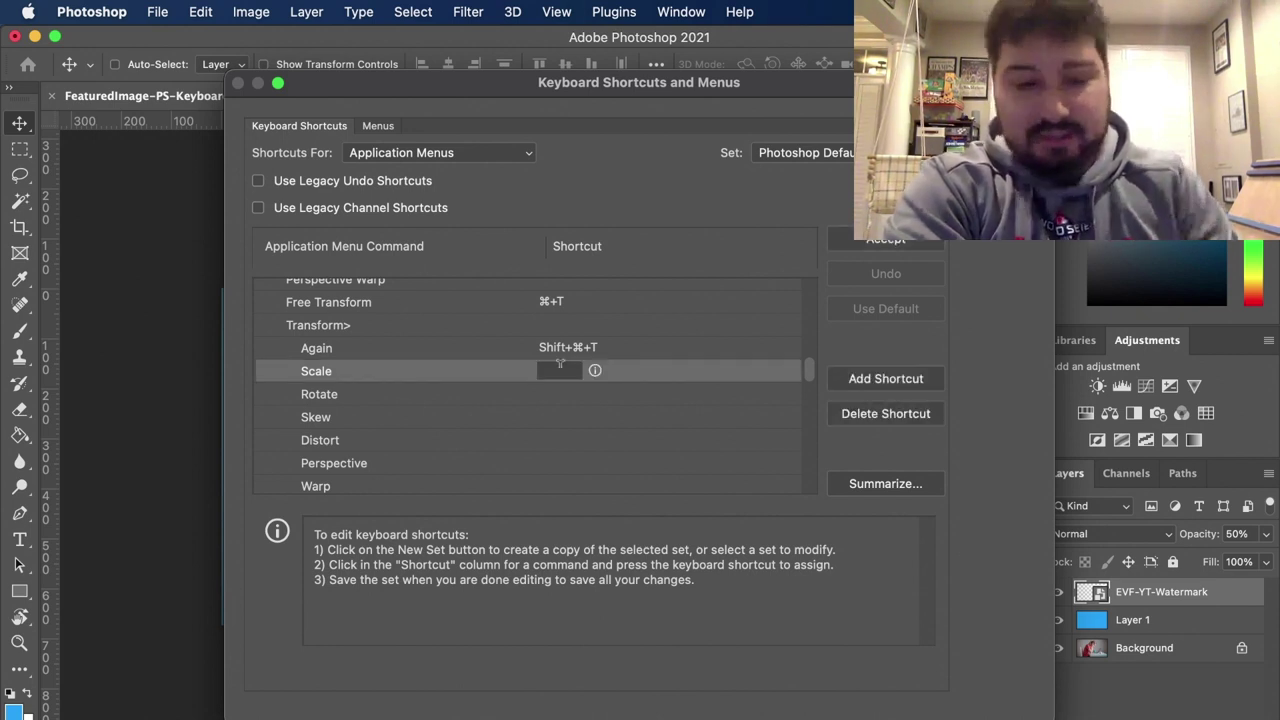
key("super+f")
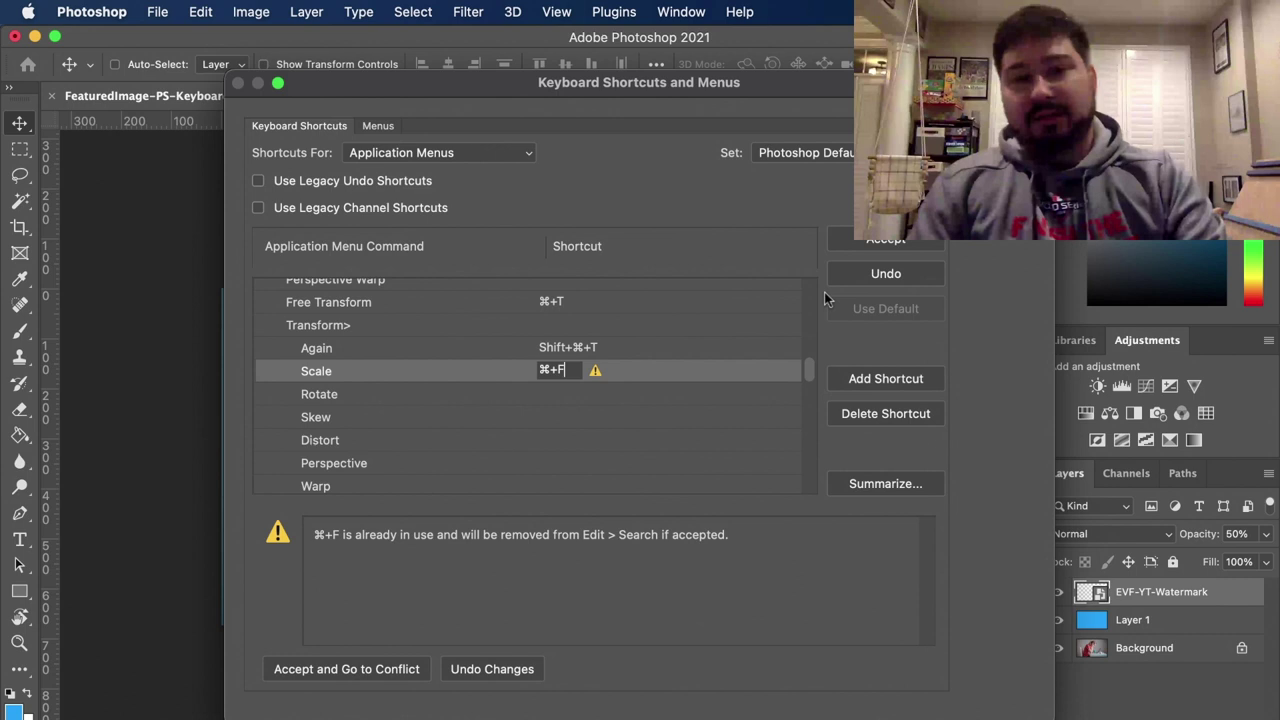
left_click(866, 276)
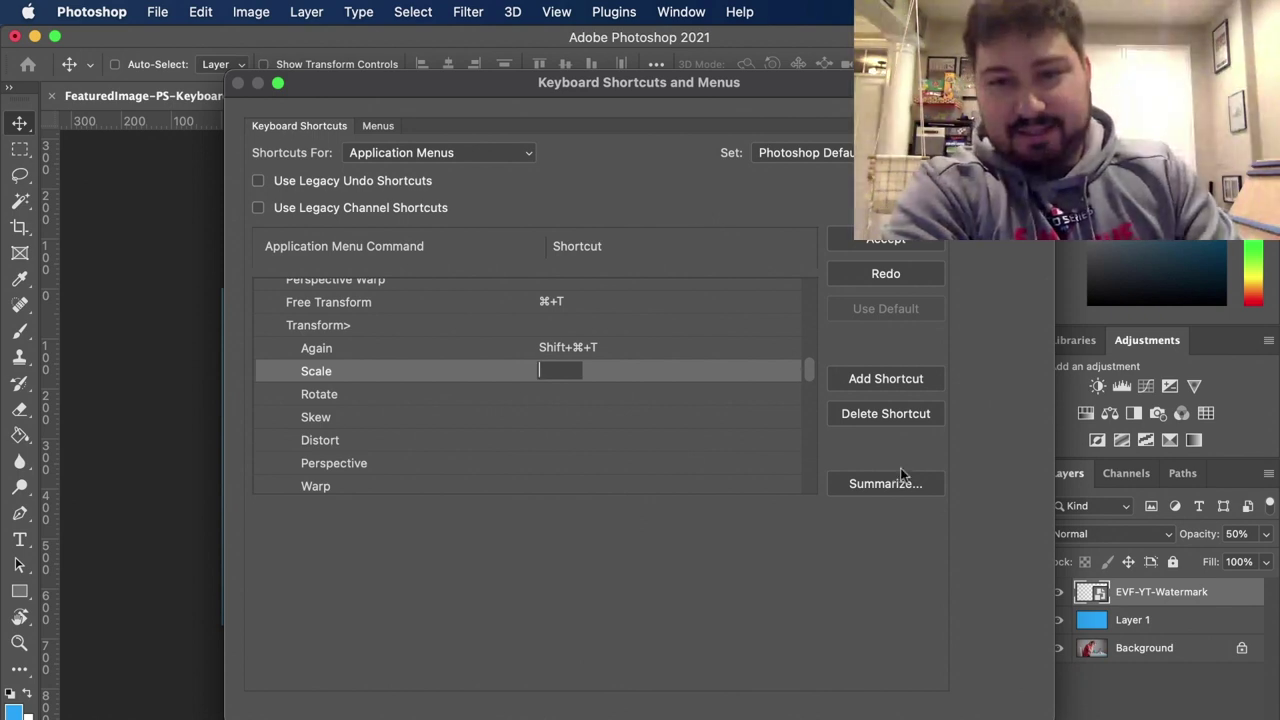
Export the shortcut summary as Photoshop Defaults.htm on the Desktop
key("Escape")
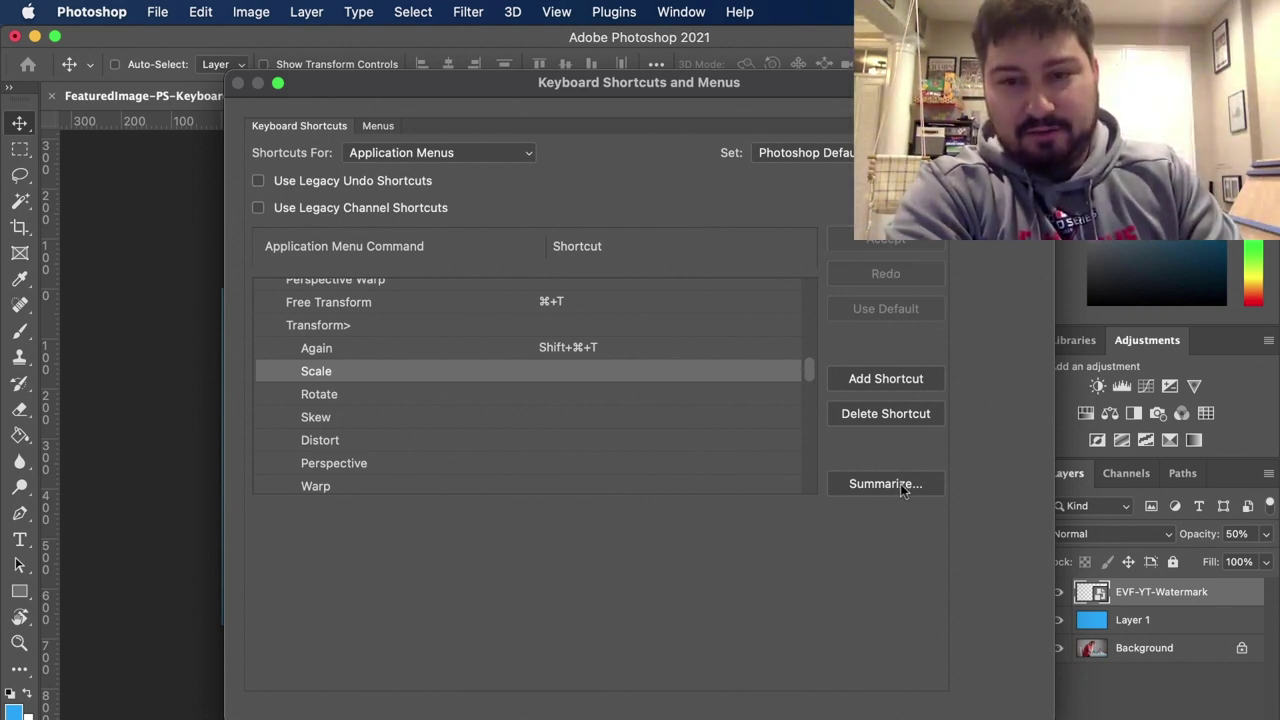
left_click(883, 484)
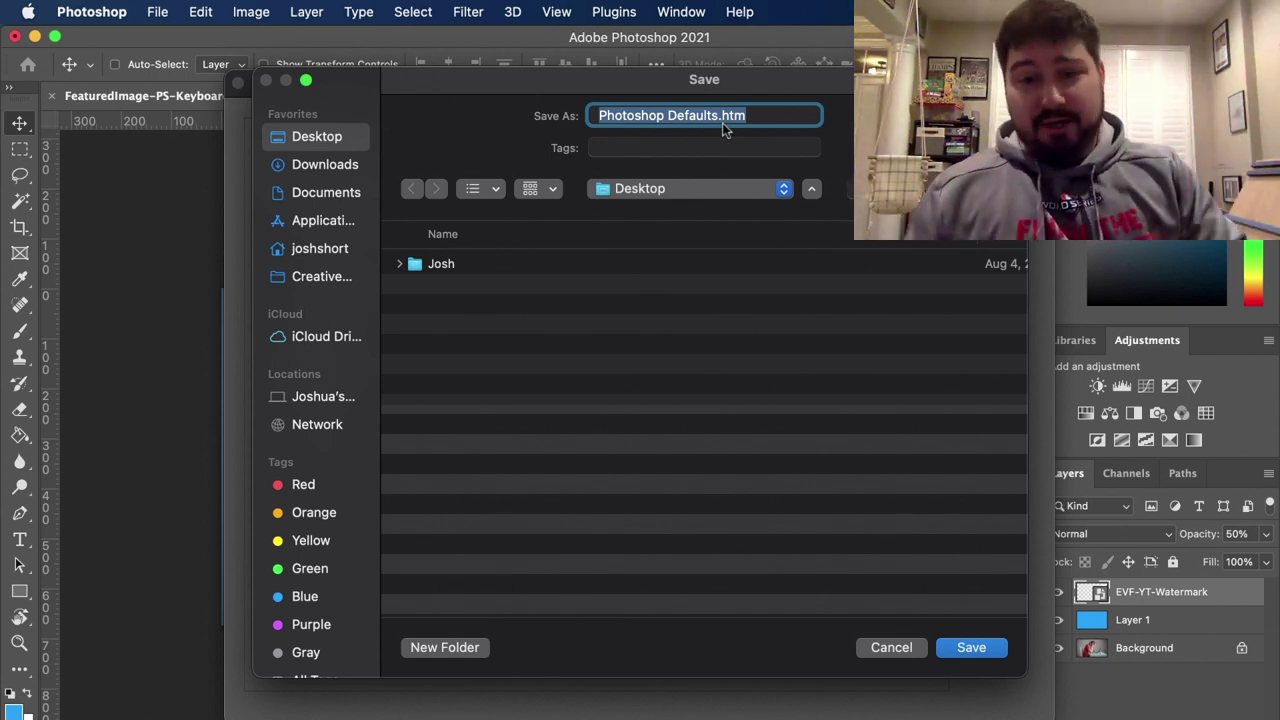
left_click(966, 649)
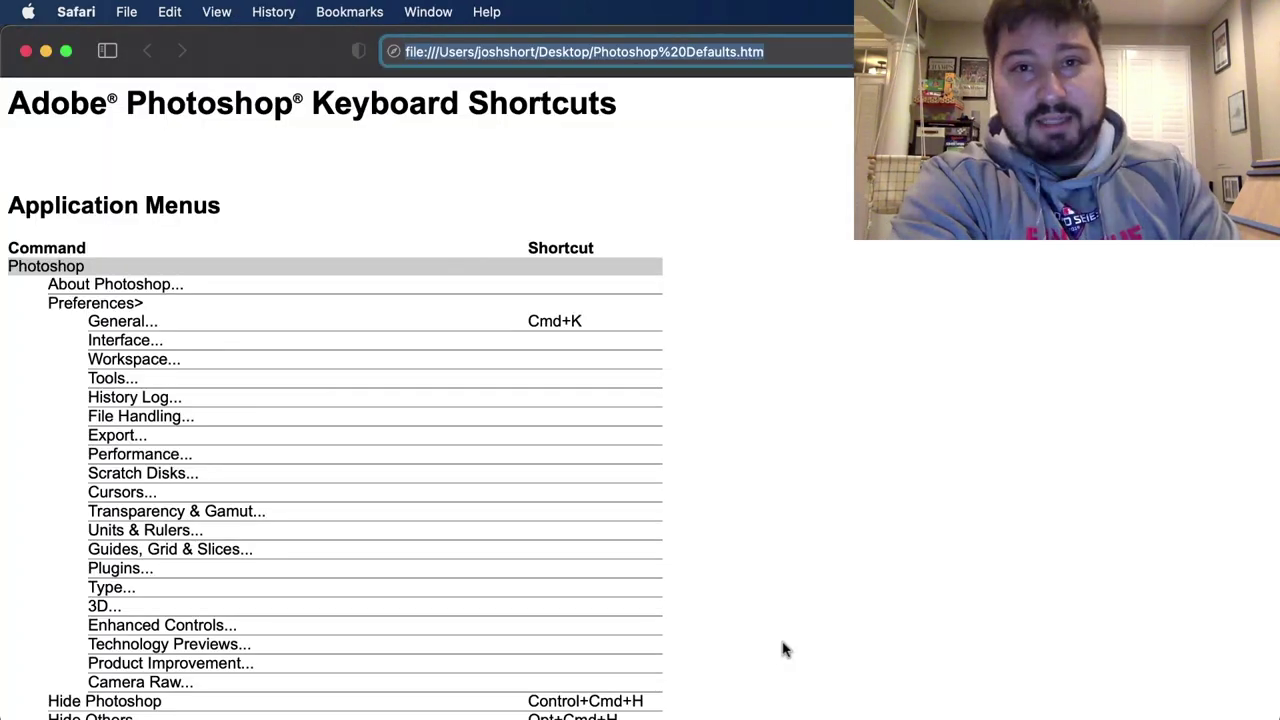
Scroll through the exported shortcut list in Safari, comparing it against Photoshop's shortcut settings
scroll(785, 650, "down", 10)
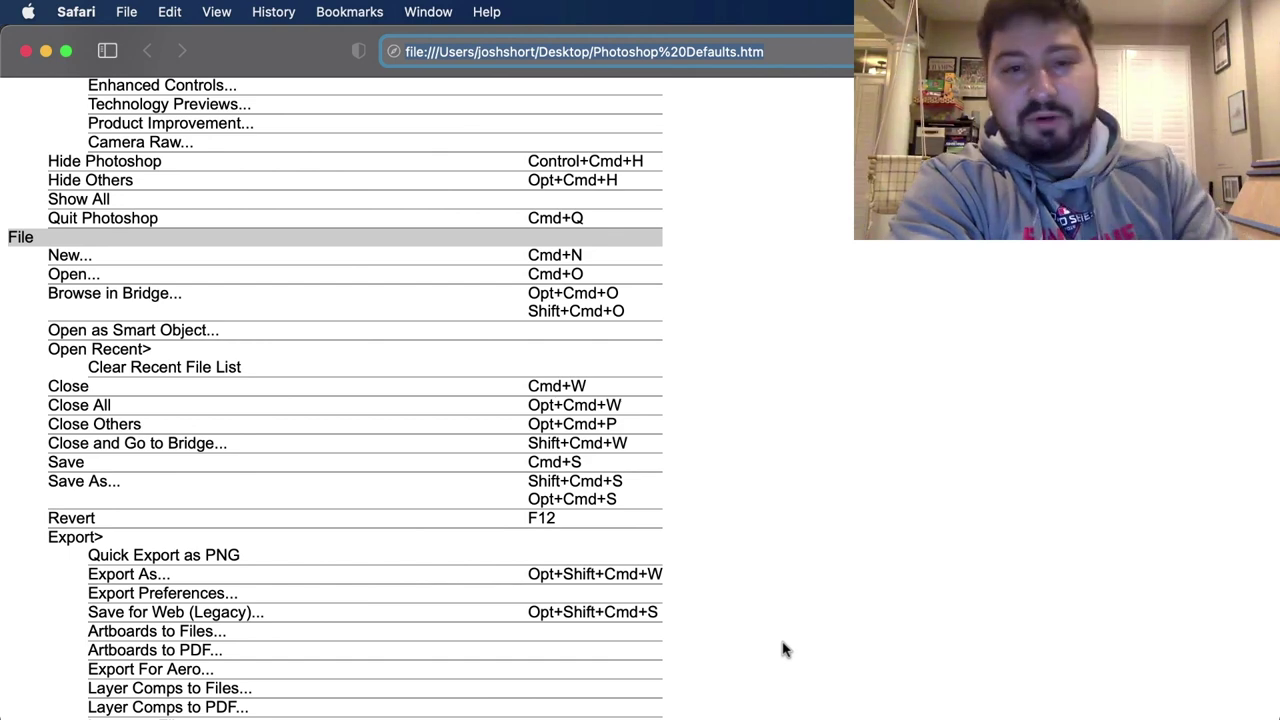
scroll(785, 650, "down", 20)
scroll(785, 650, "down", 4)
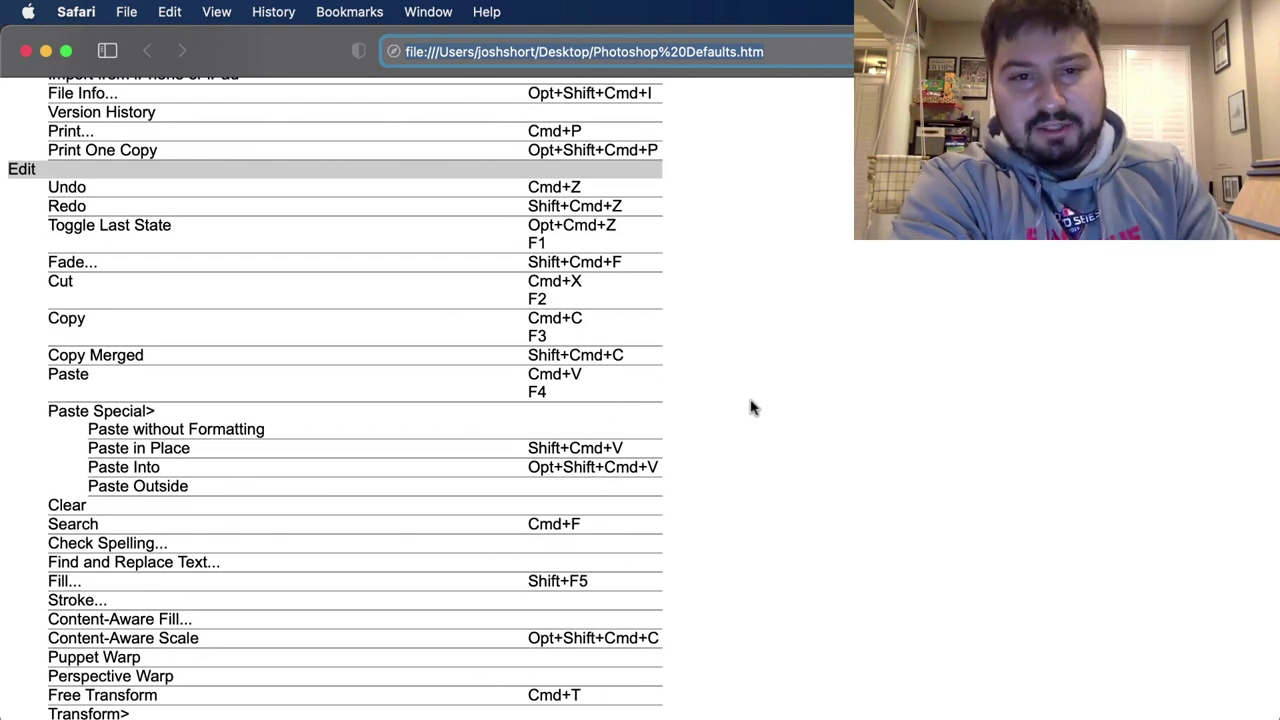
key("super+Tab")
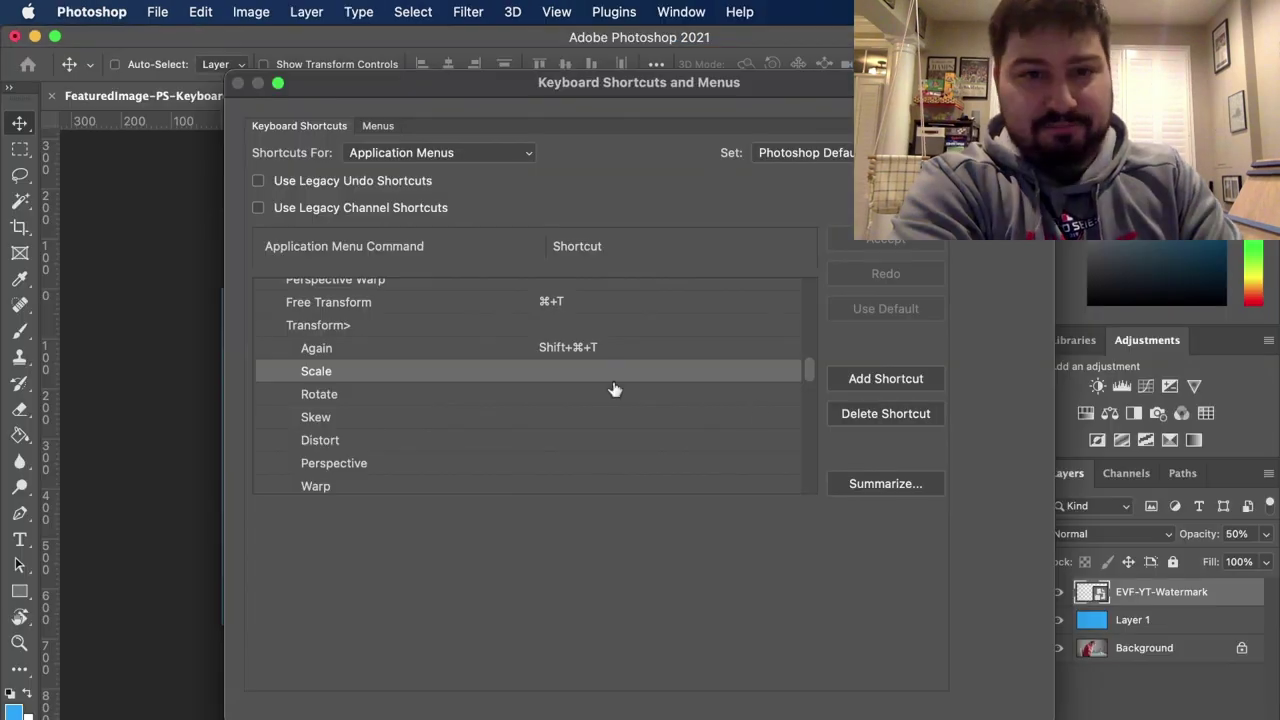
scroll(592, 418, "down", 5)
scroll(592, 418, "down", 3)
key("super+Tab")
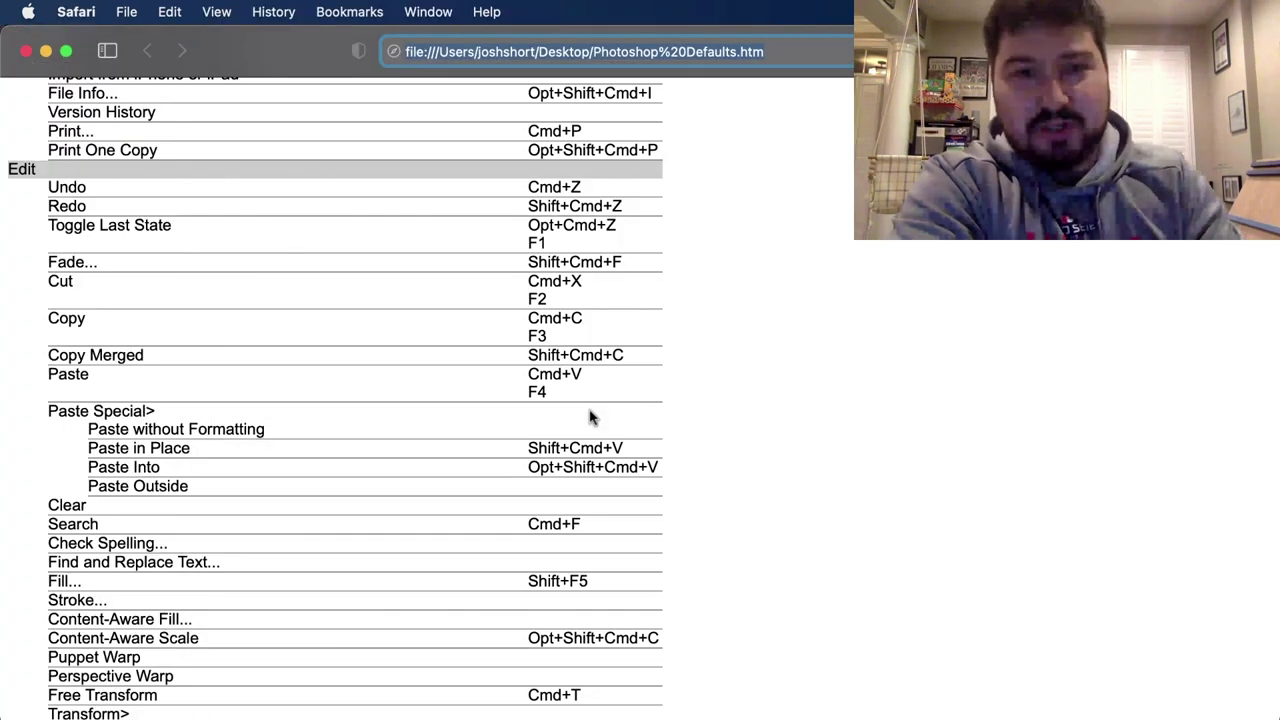
scroll(672, 362, "down", 20)
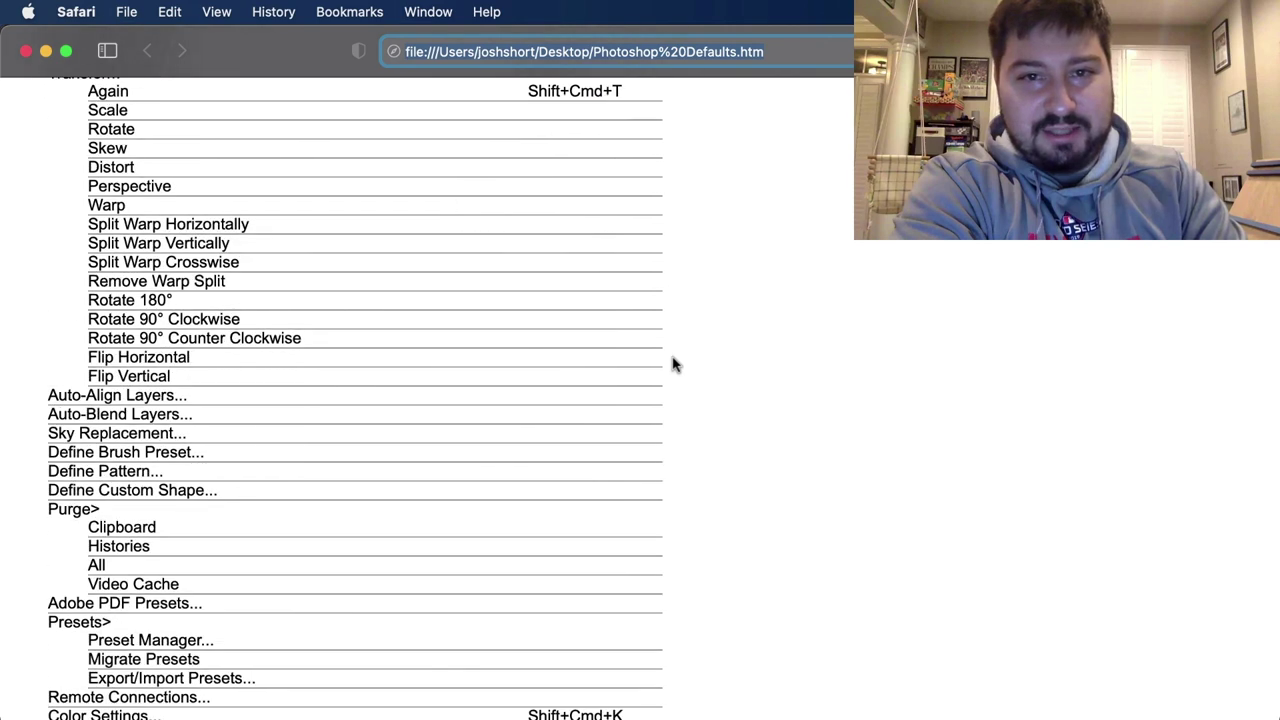